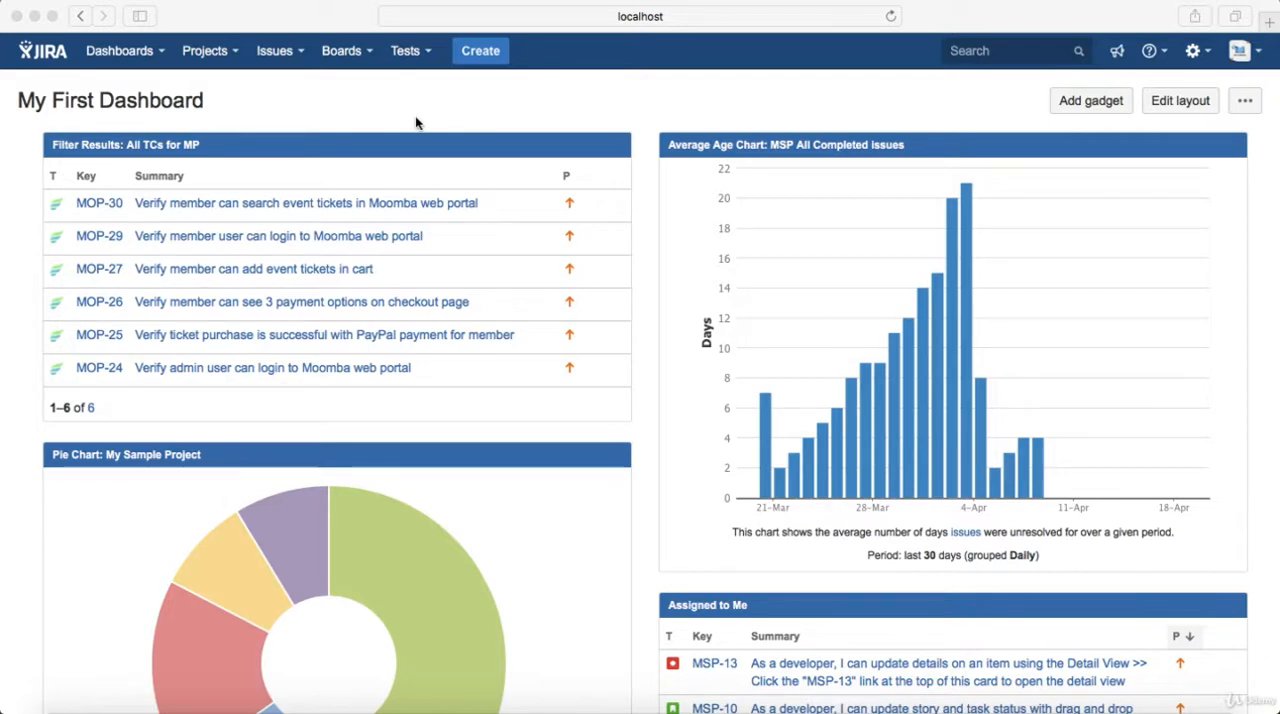
# Open test cycle planning and start a new cycle for Version 2.0 named "SIT Cycle 1"
pyautogui.click(432, 66)
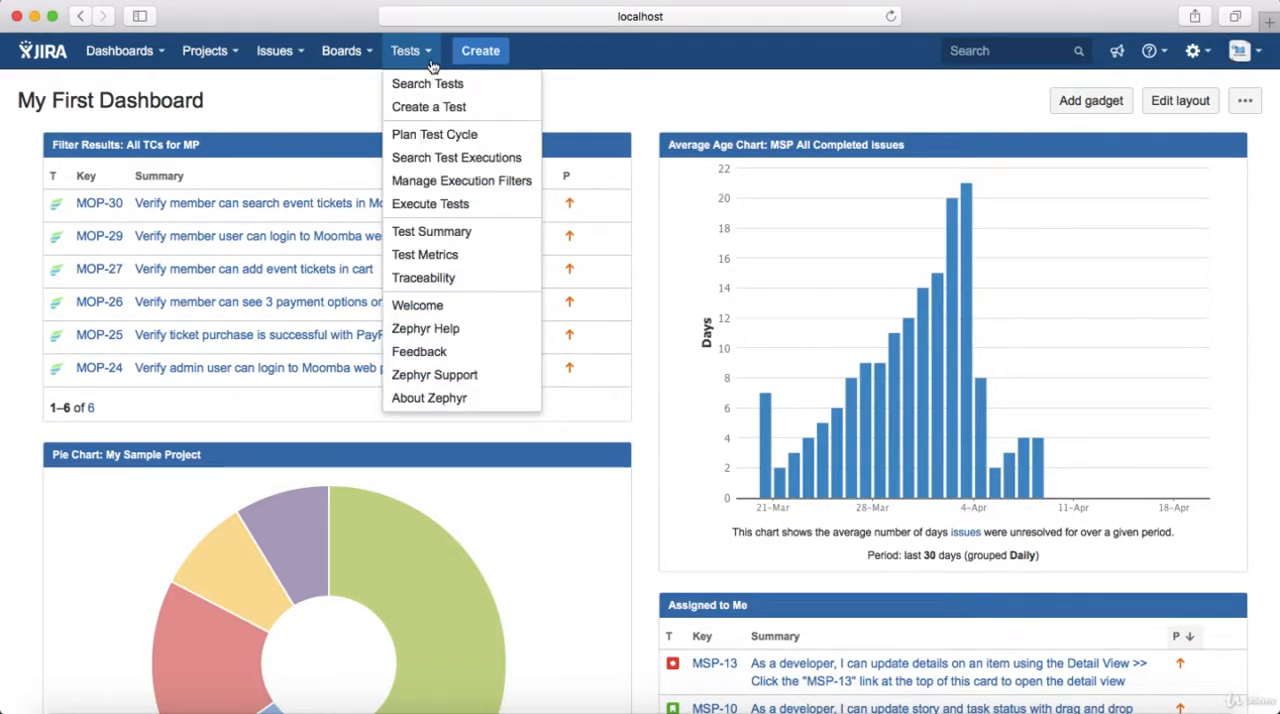
pyautogui.click(491, 141)
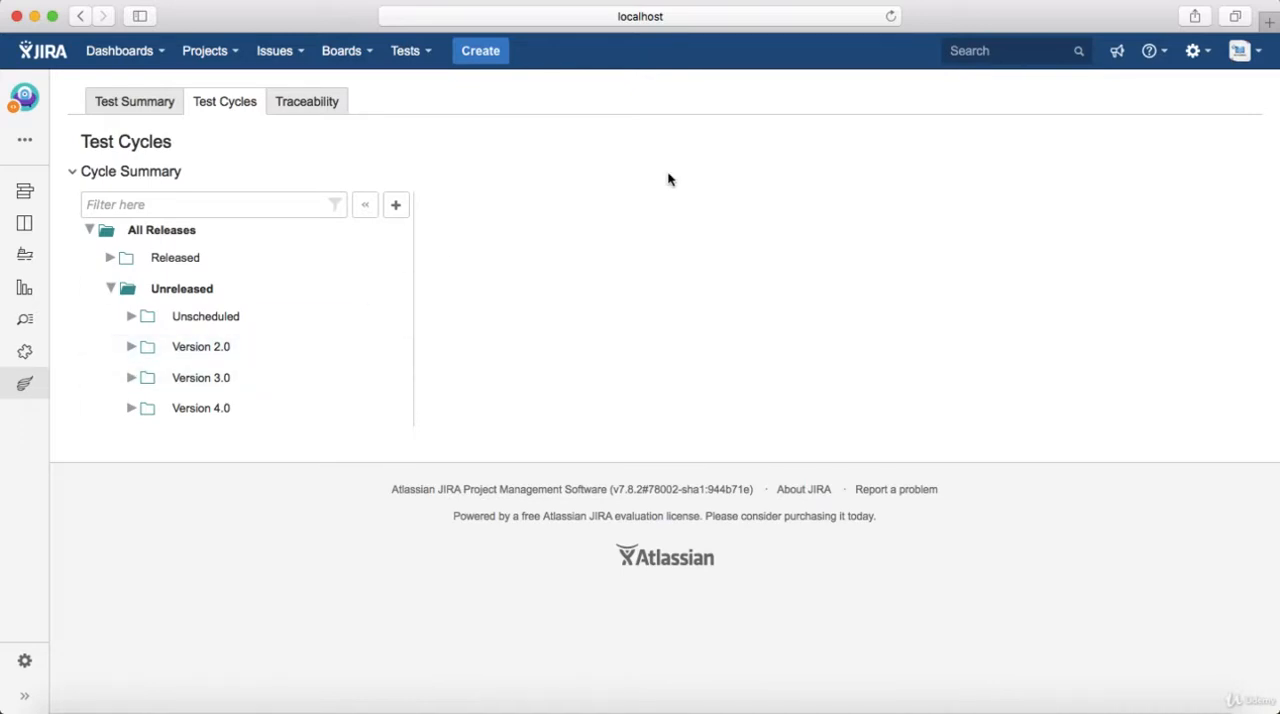
pyautogui.click(396, 207)
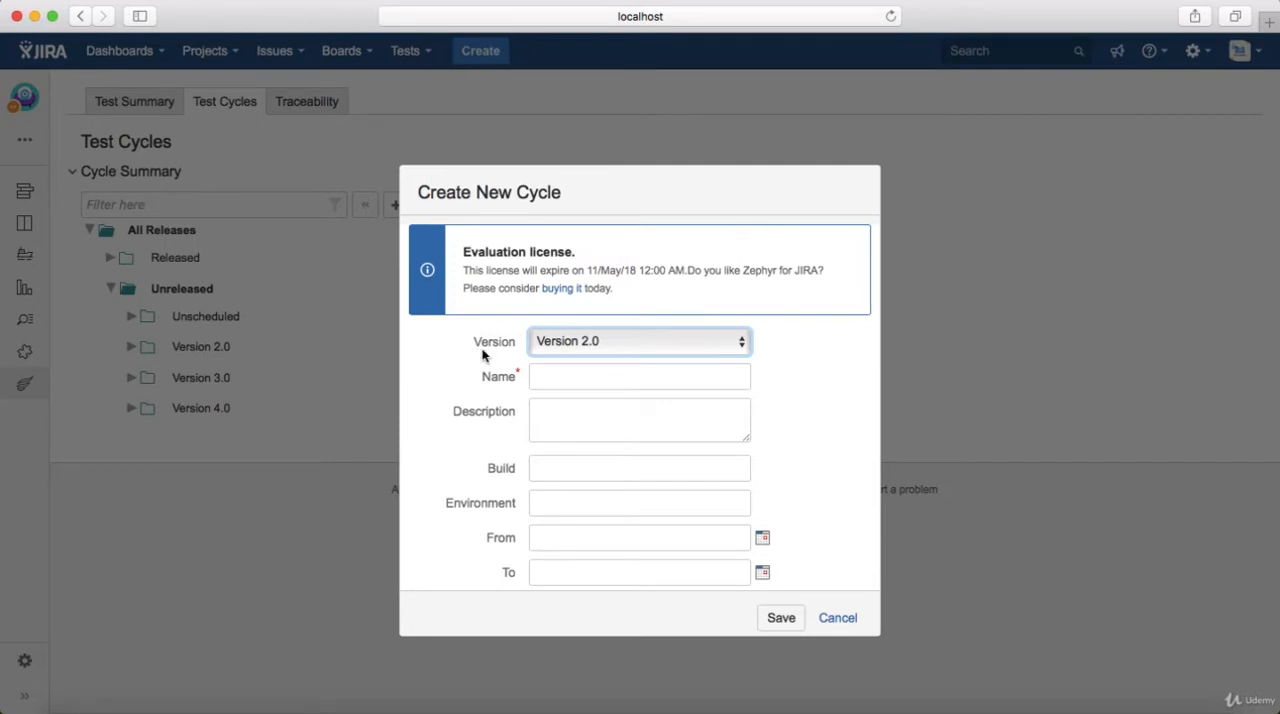
pyautogui.click(560, 372)
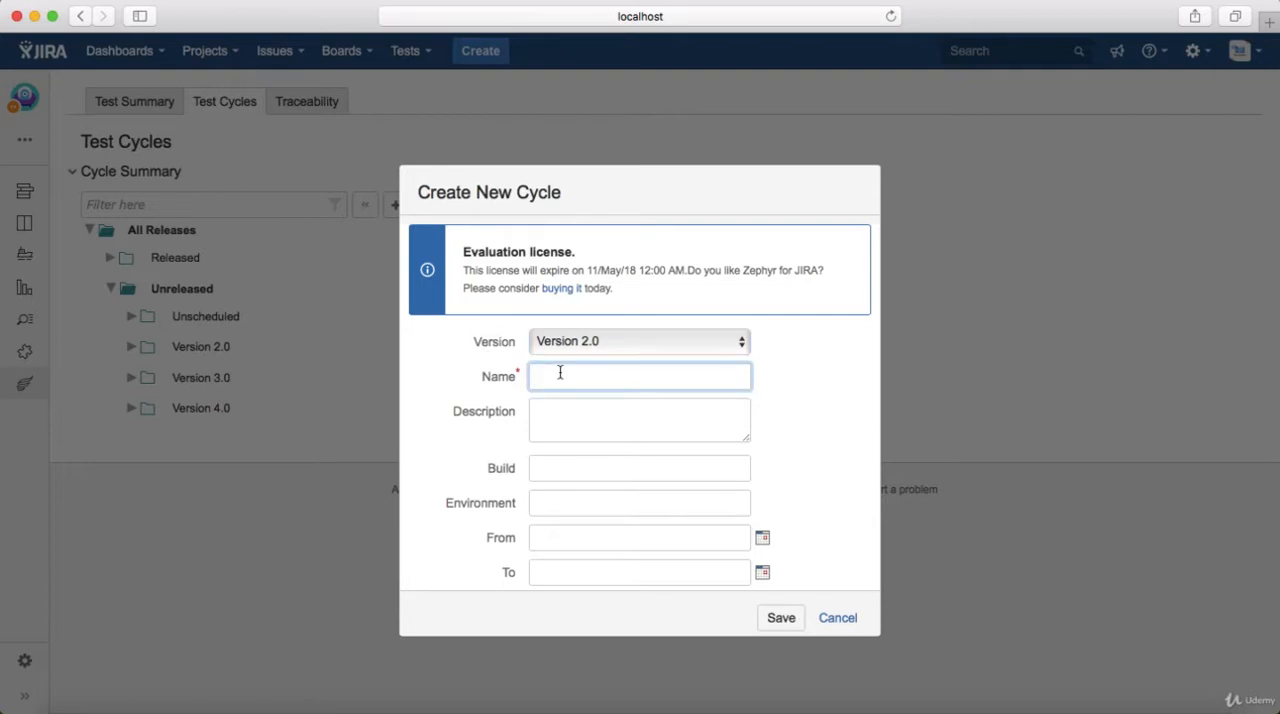
pyautogui.write('Cycle 1')
pyautogui.click(535, 377)
pyautogui.write('SIT')
# Set the new cycle's environment to "Windows+IE", leave description and build empty, and save the cycle
pyautogui.click(548, 420)
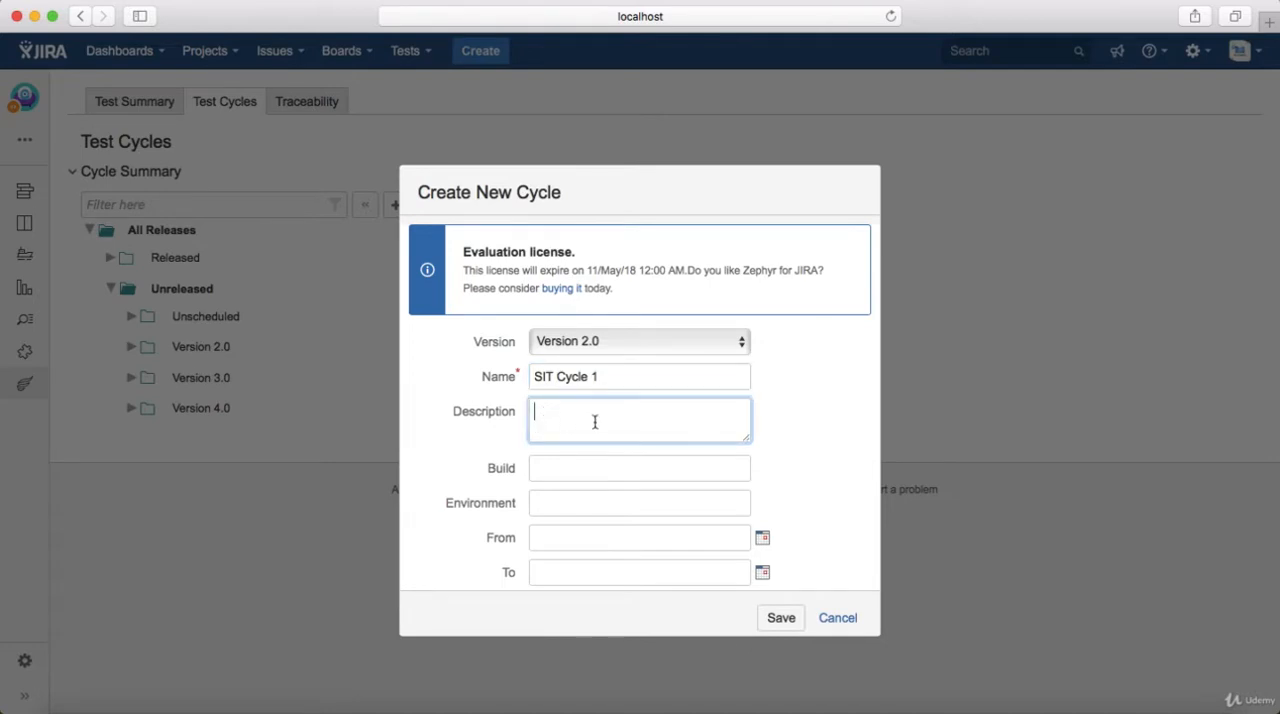
pyautogui.click(578, 471)
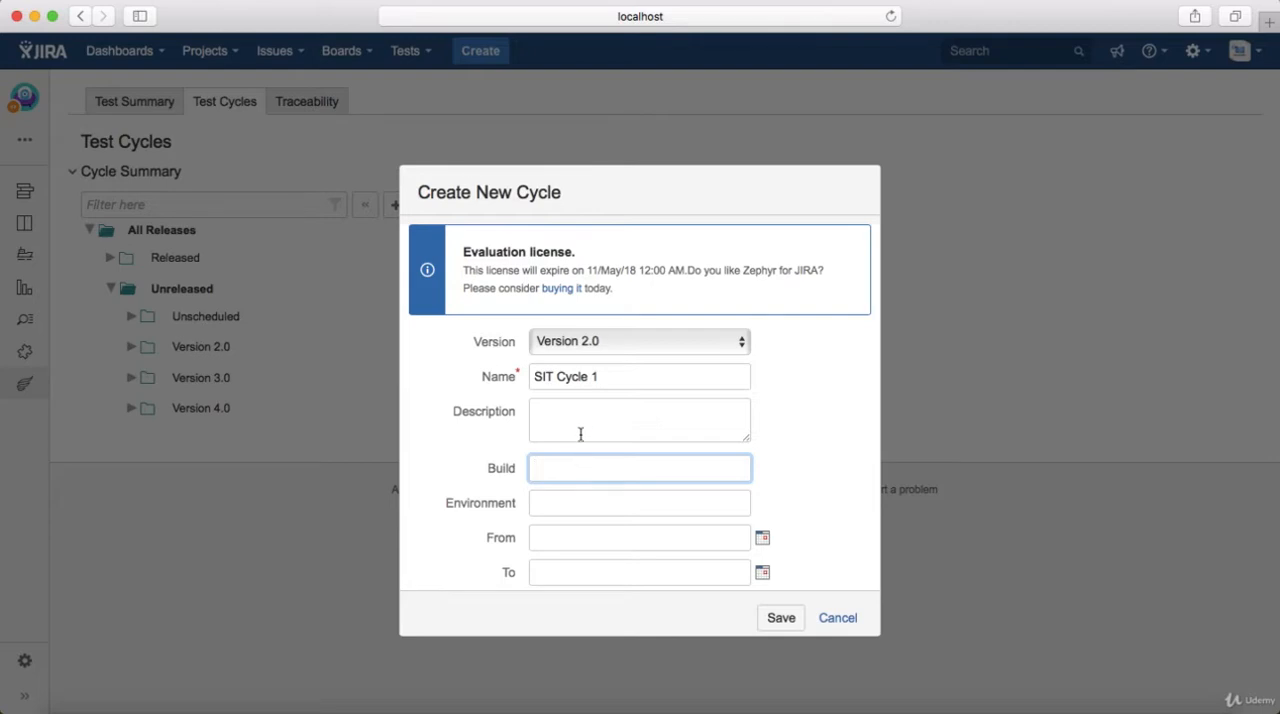
pyautogui.click(602, 500)
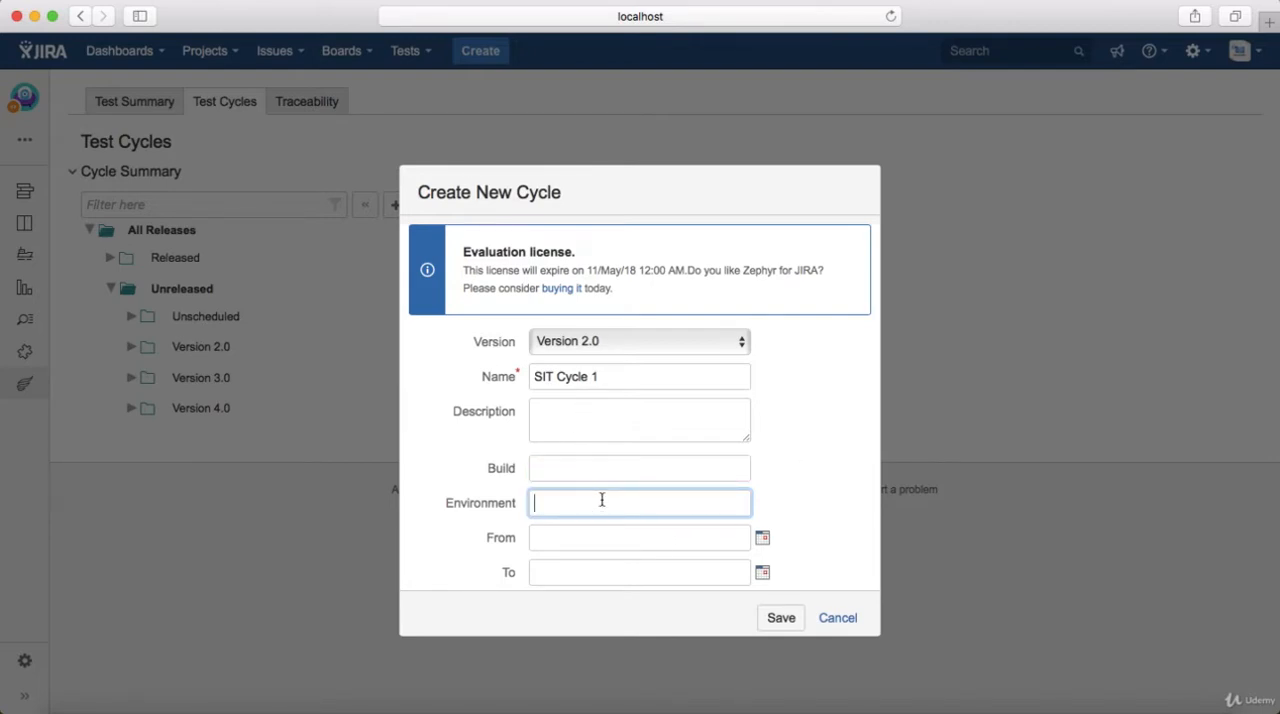
pyautogui.write('Windows+IE')
pyautogui.click(781, 618)
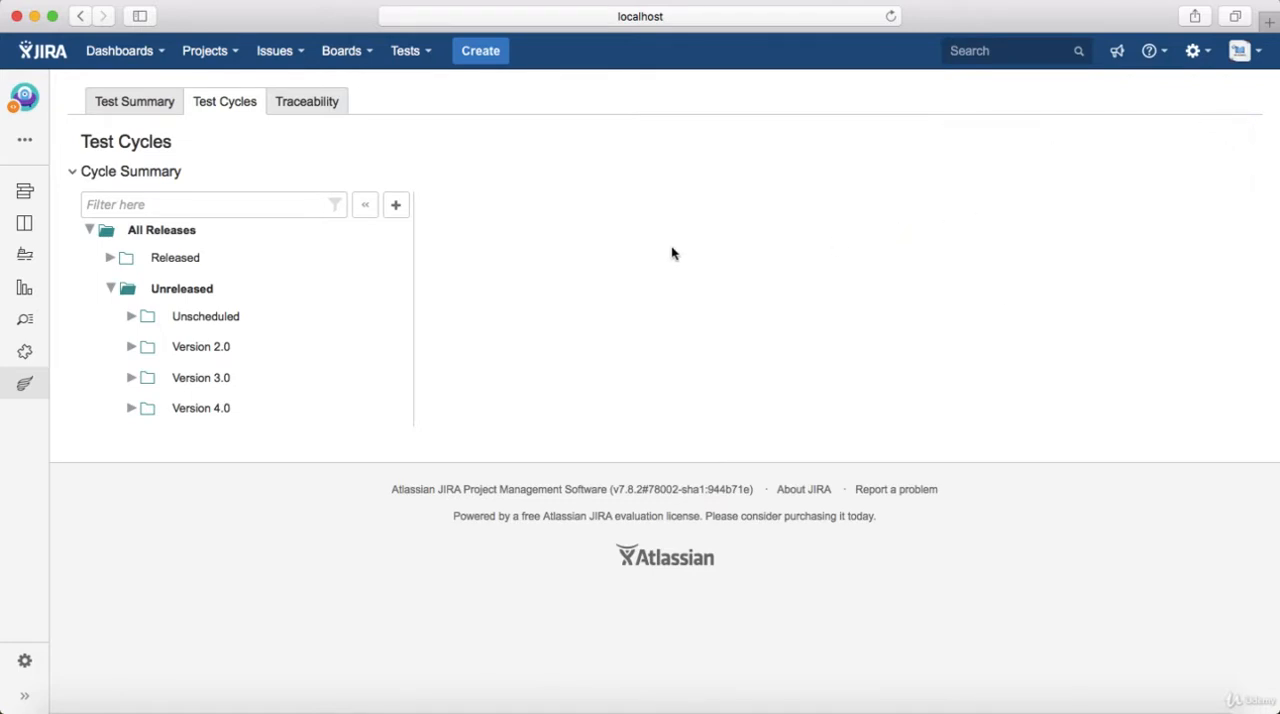
# Add a folder named "UI" to SIT Cycle 1 under the unreleased Version 2.0
pyautogui.click(131, 347)
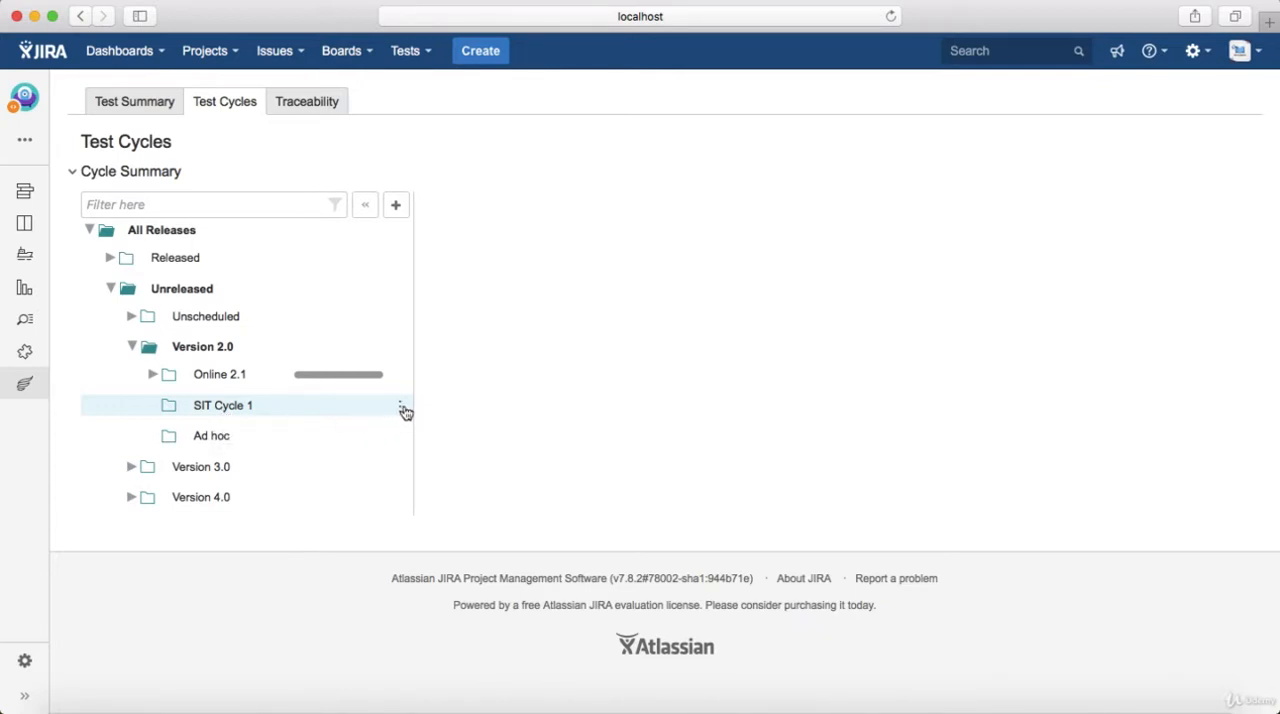
pyautogui.click(401, 410)
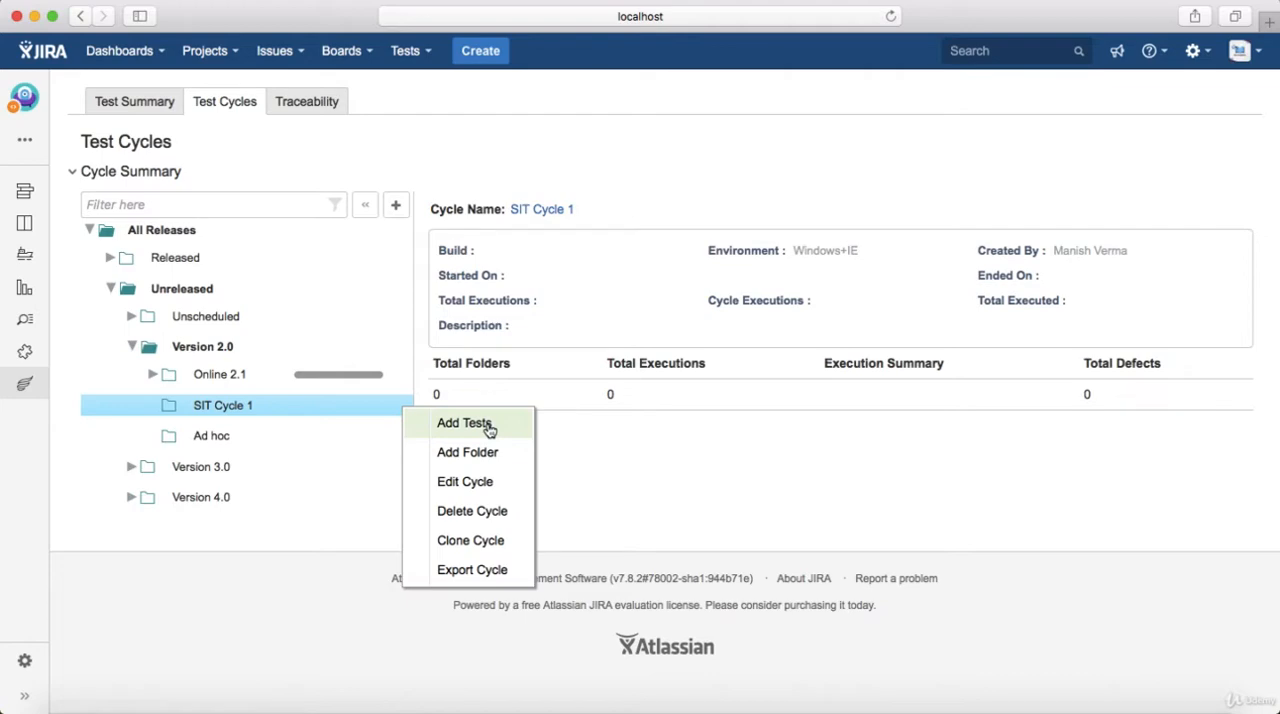
pyautogui.click(490, 452)
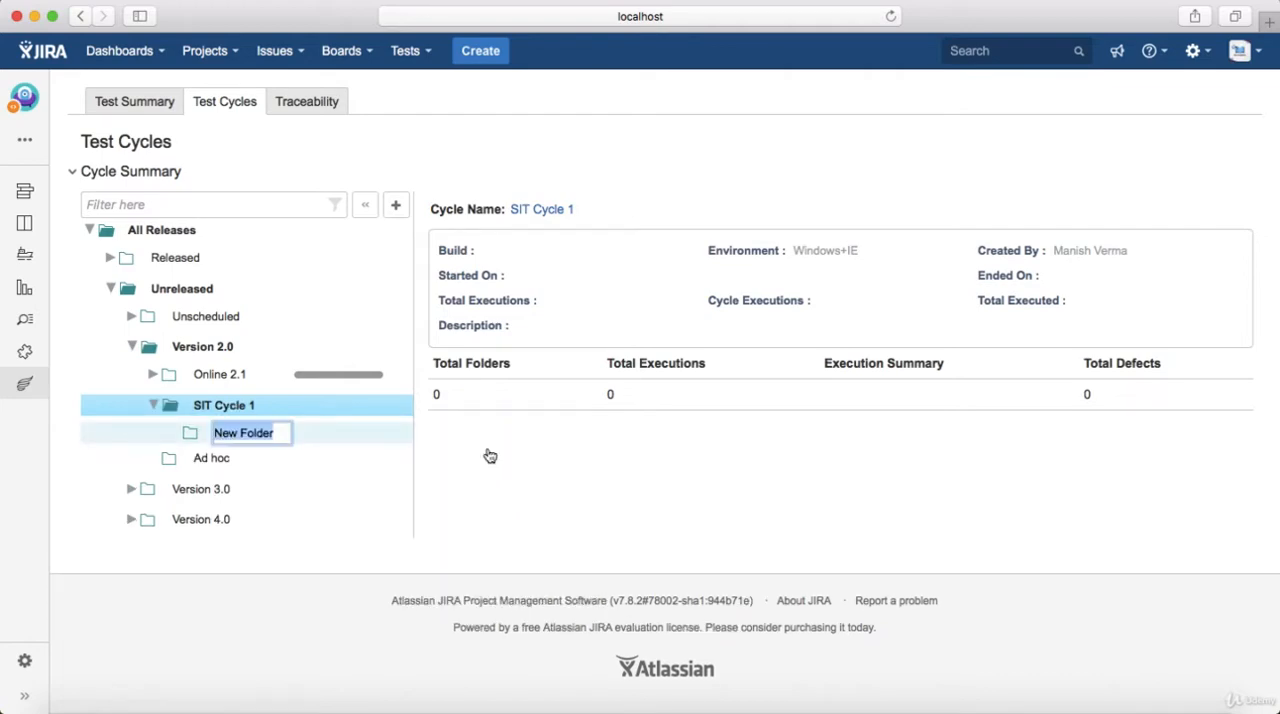
pyautogui.write('UI')
pyautogui.press('Return')
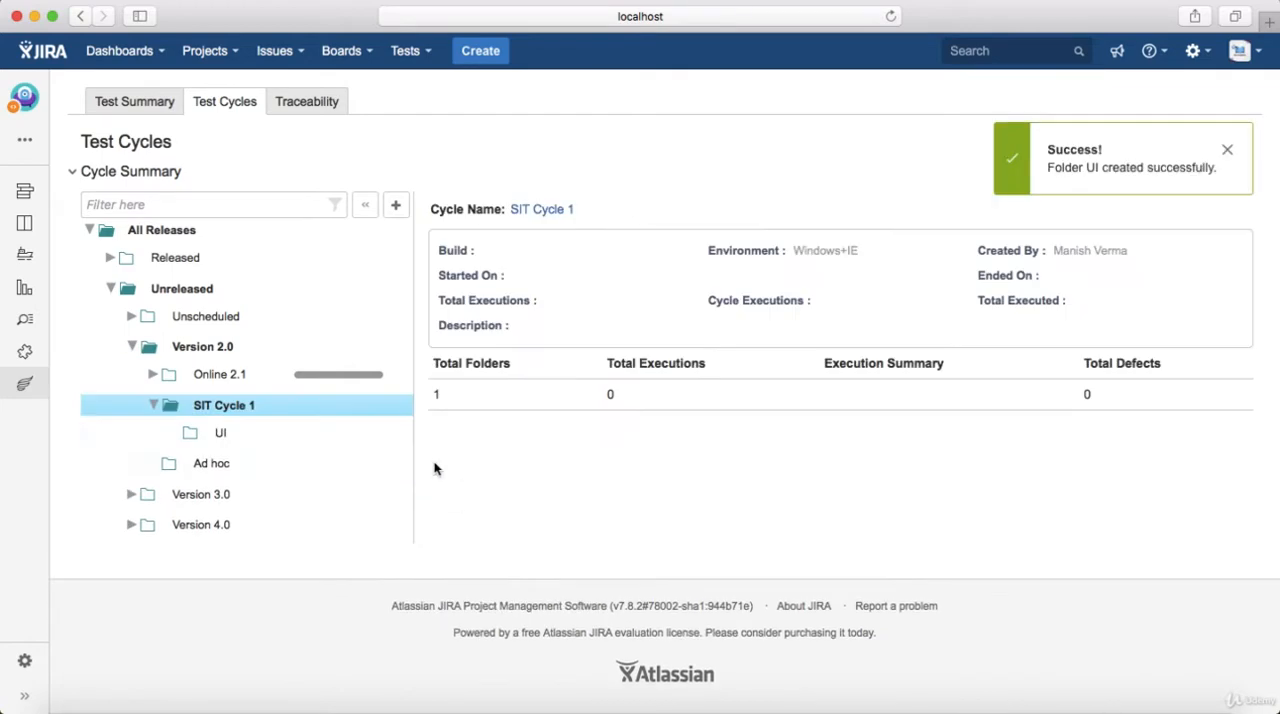
# Add a second folder named "Middleware" to SIT Cycle 1
pyautogui.moveTo(225, 412)
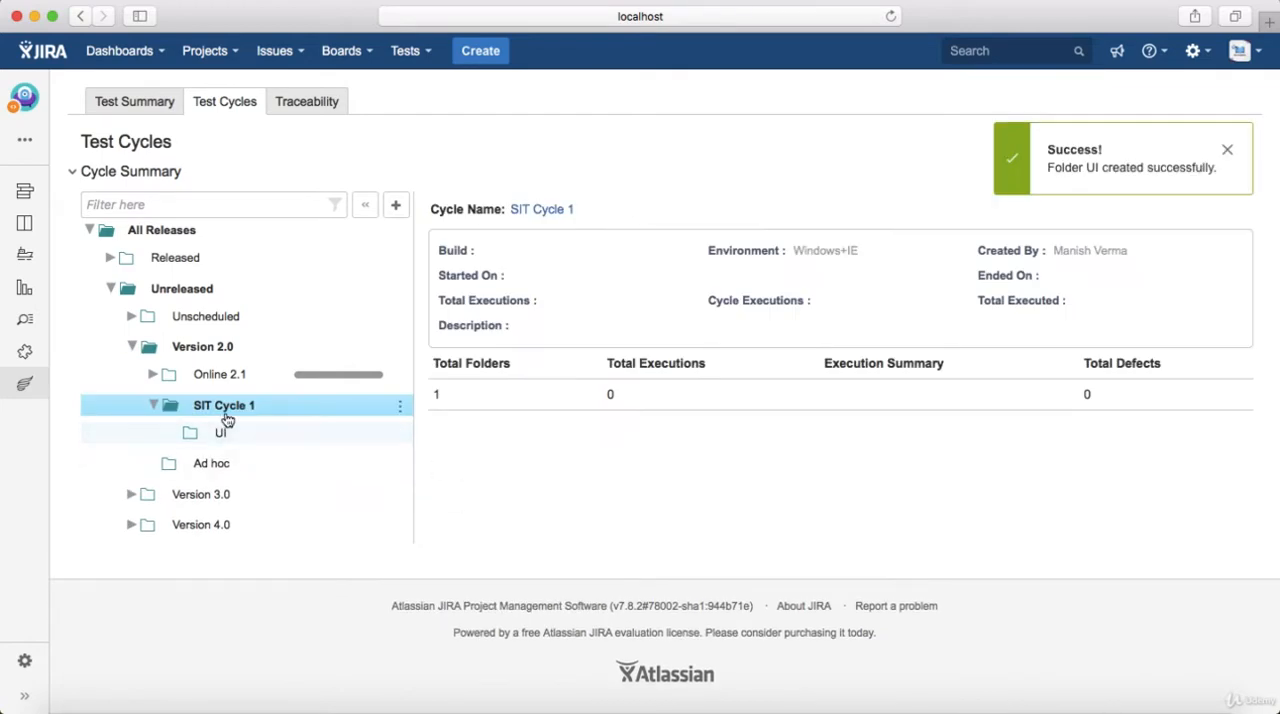
pyautogui.click(400, 410)
pyautogui.click(463, 468)
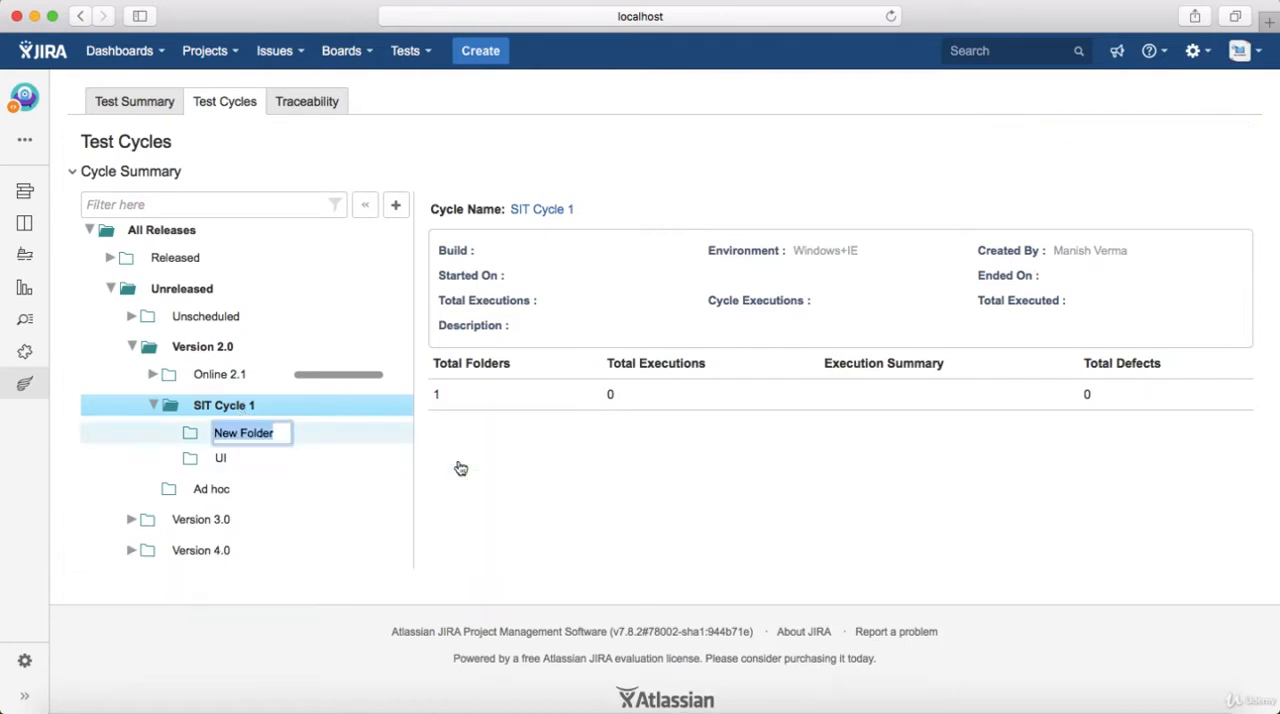
pyautogui.write('Middlewa')
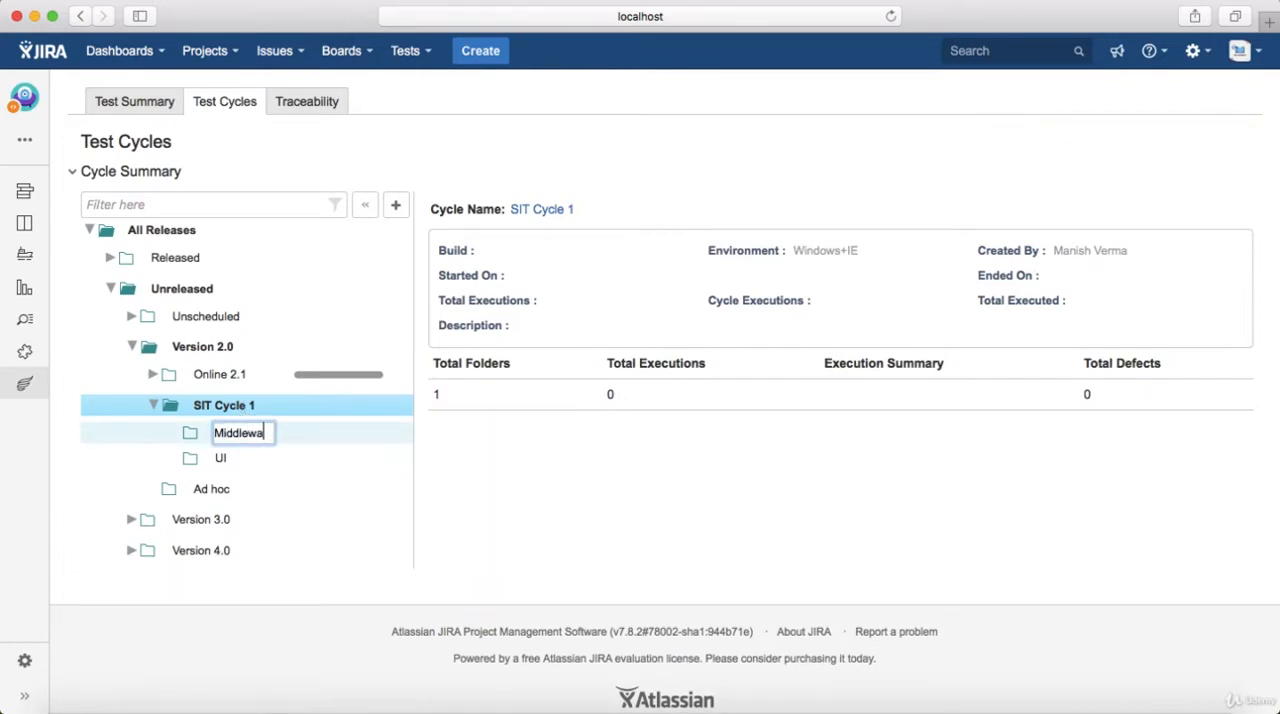
pyautogui.write('re')
pyautogui.press('Return')
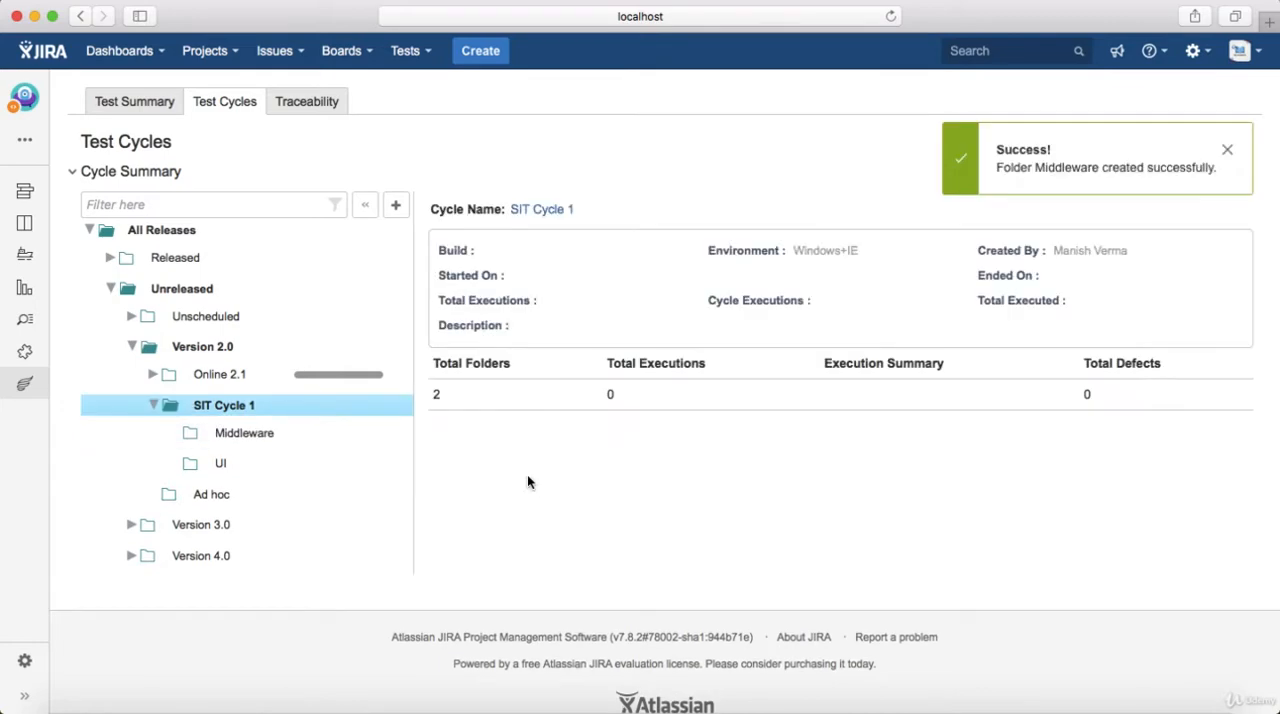
# Start adding tests individually to the UI folder, choosing MOP-25, MOP-26, MOP-29 and MOP-24
pyautogui.click(247, 462)
pyautogui.click(400, 468)
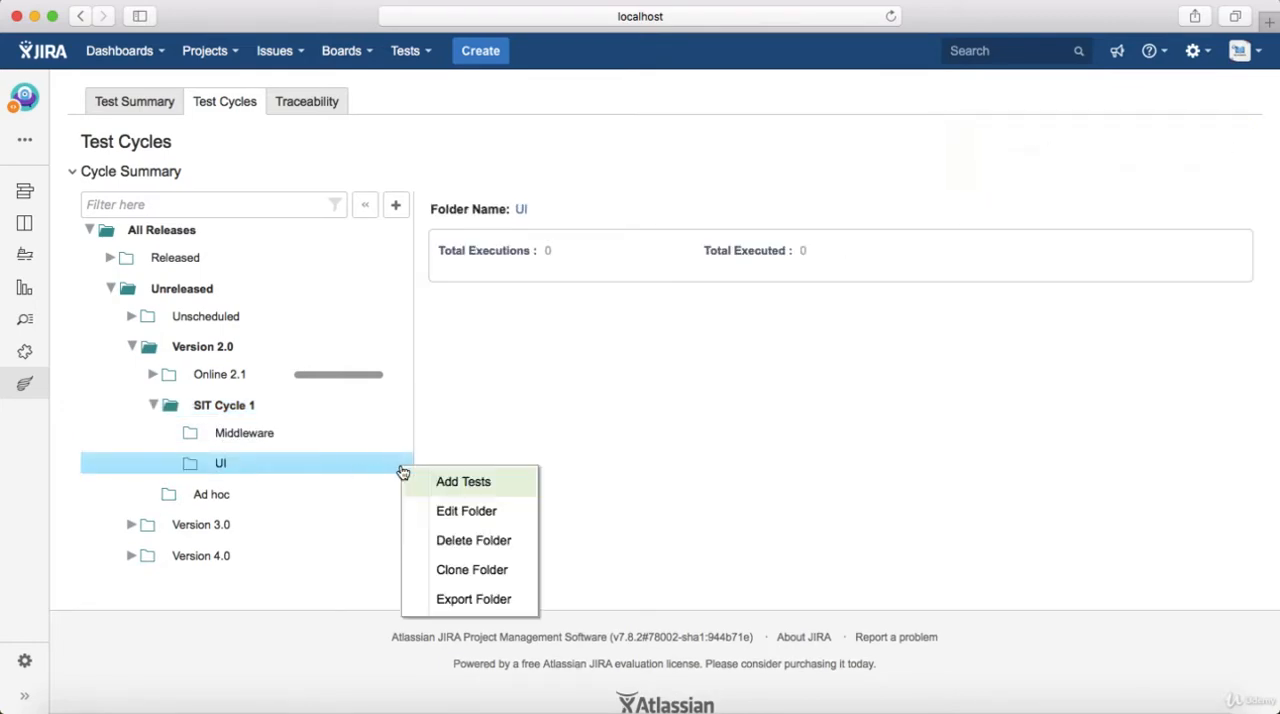
pyautogui.click(456, 487)
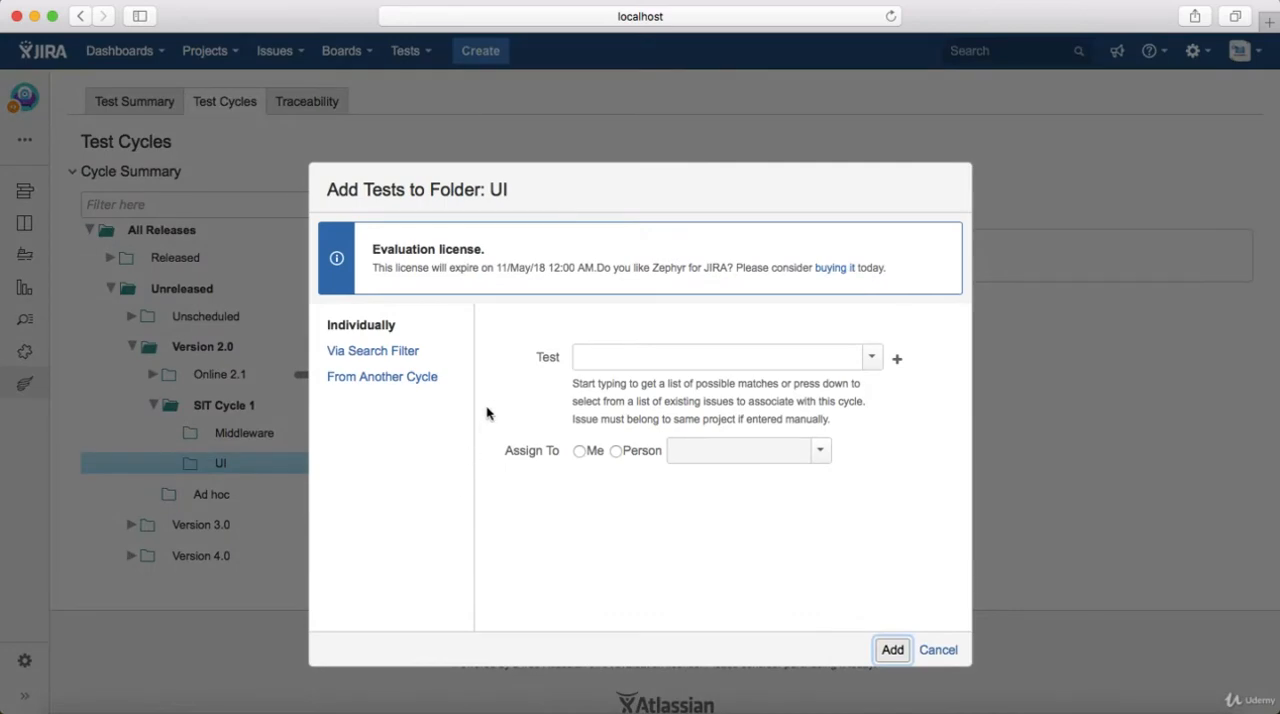
pyautogui.click(872, 358)
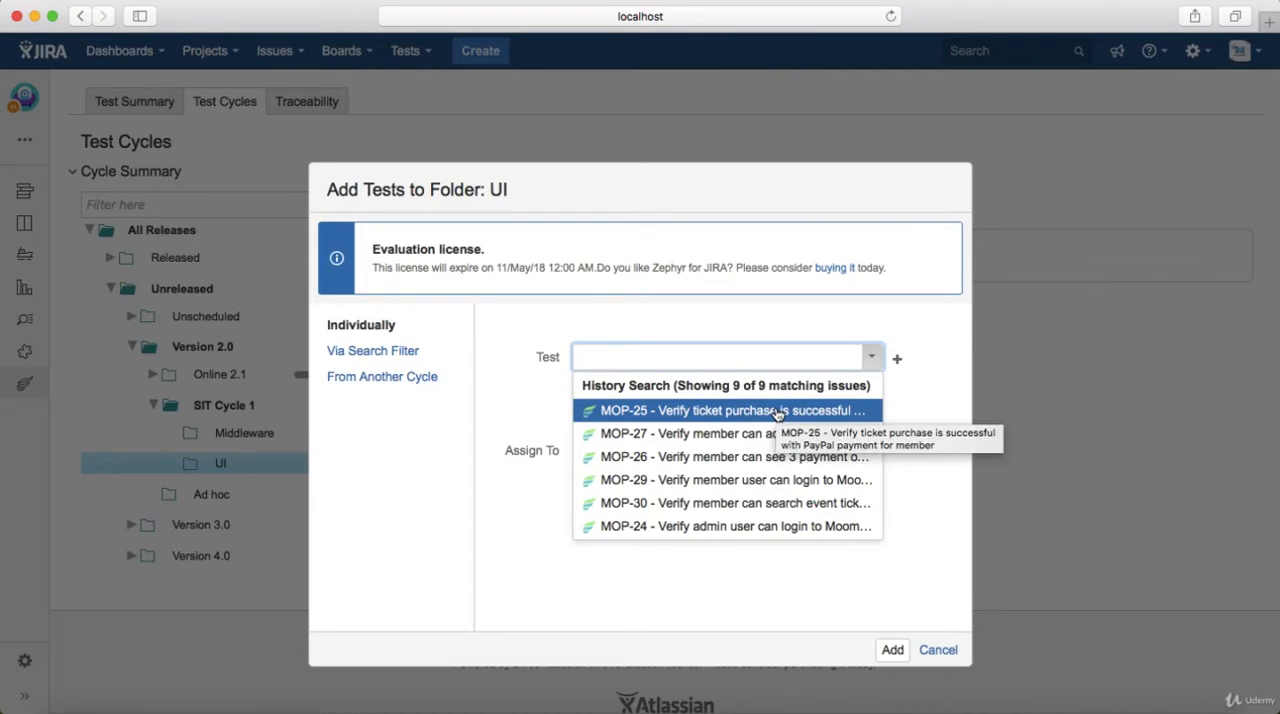
pyautogui.click(778, 414)
pyautogui.click(872, 358)
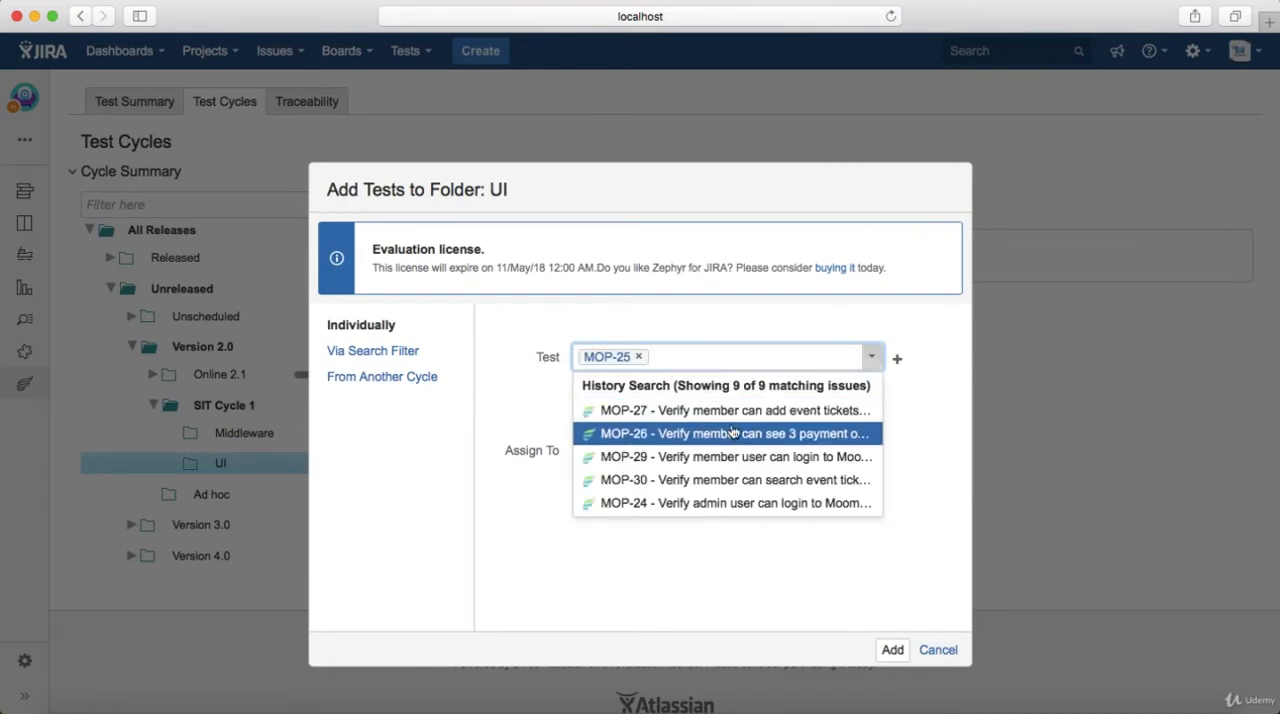
pyautogui.click(733, 432)
pyautogui.click(872, 358)
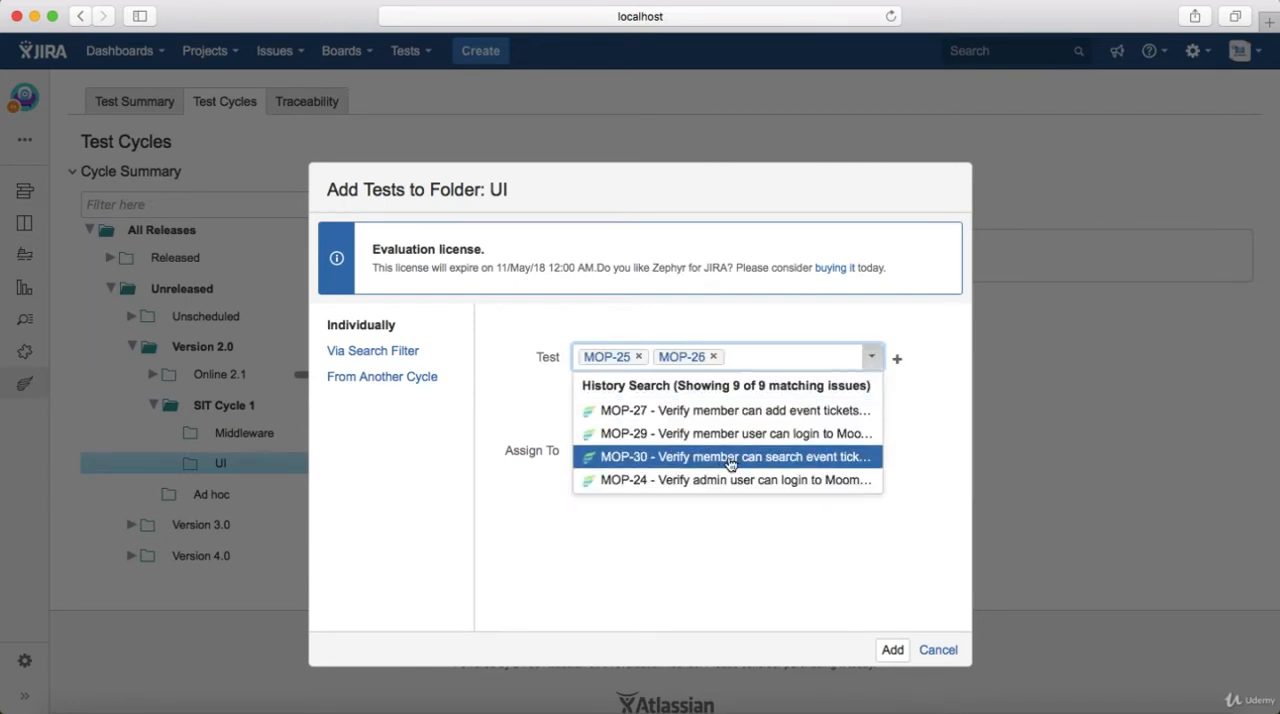
pyautogui.click(777, 434)
pyautogui.click(872, 358)
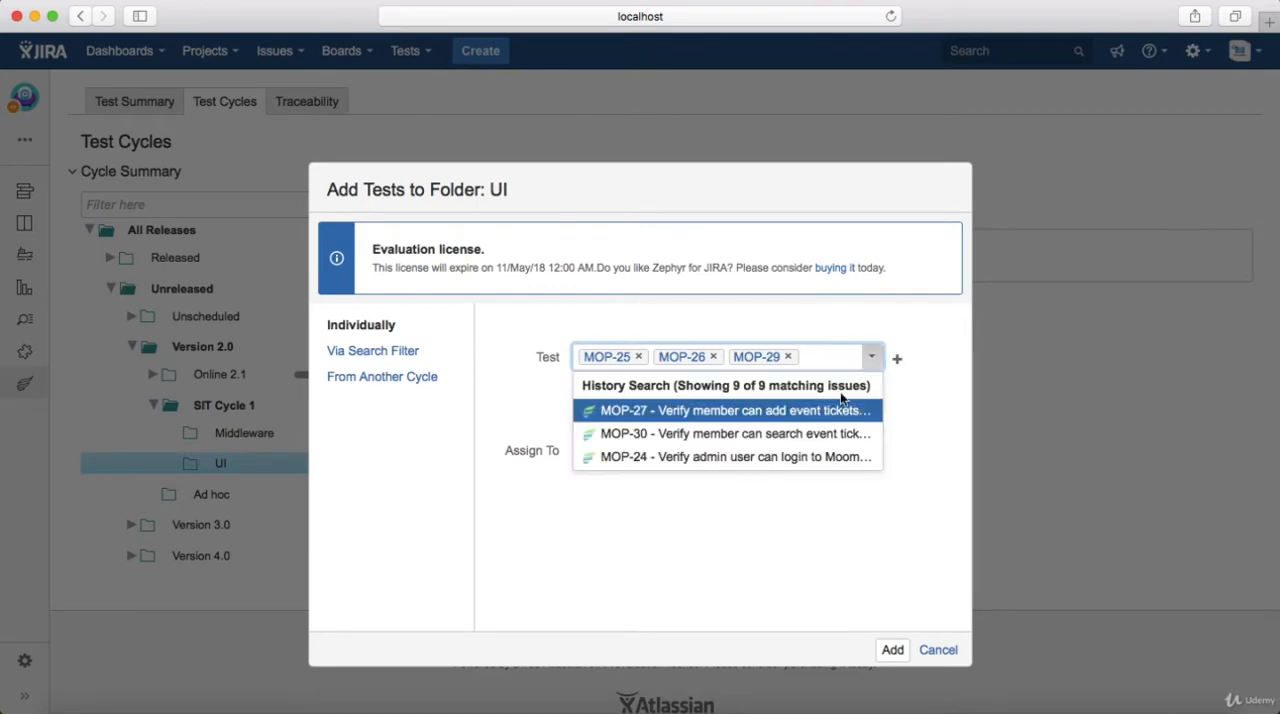
pyautogui.click(762, 457)
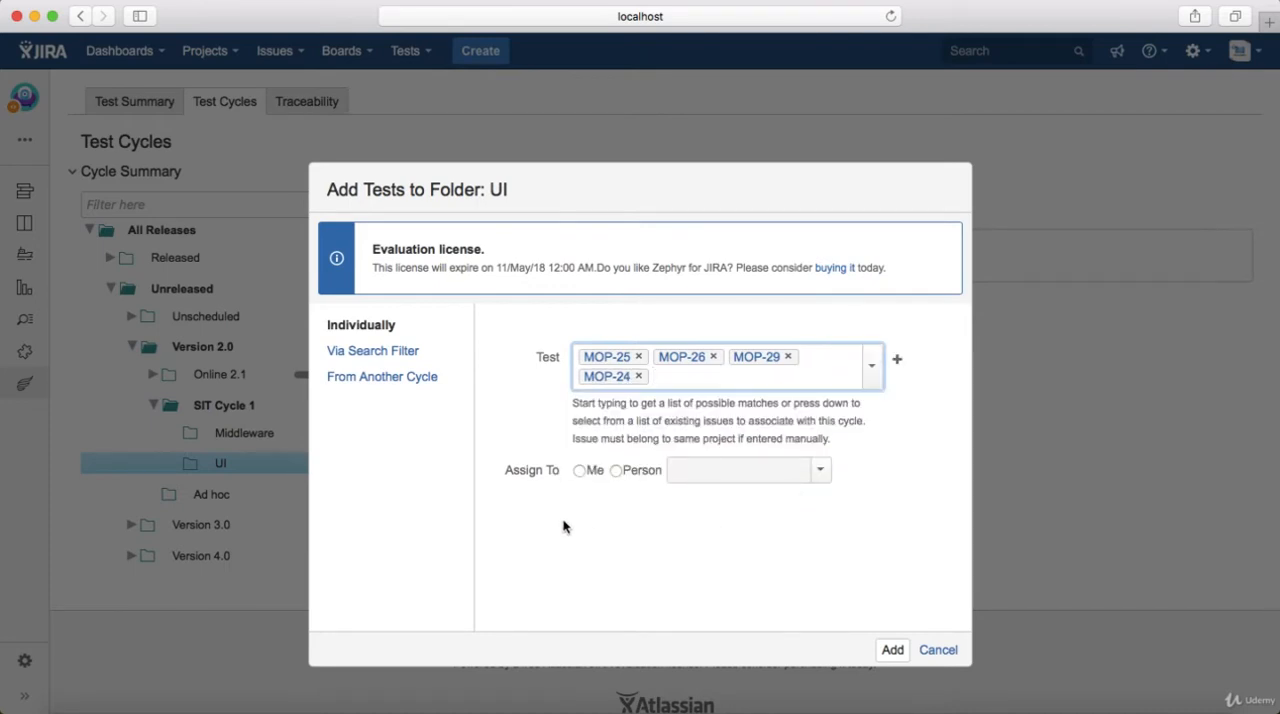
# Assign the chosen tests to another person by finding the tester's name with "ma", and add them to the UI folder
pyautogui.click(616, 471)
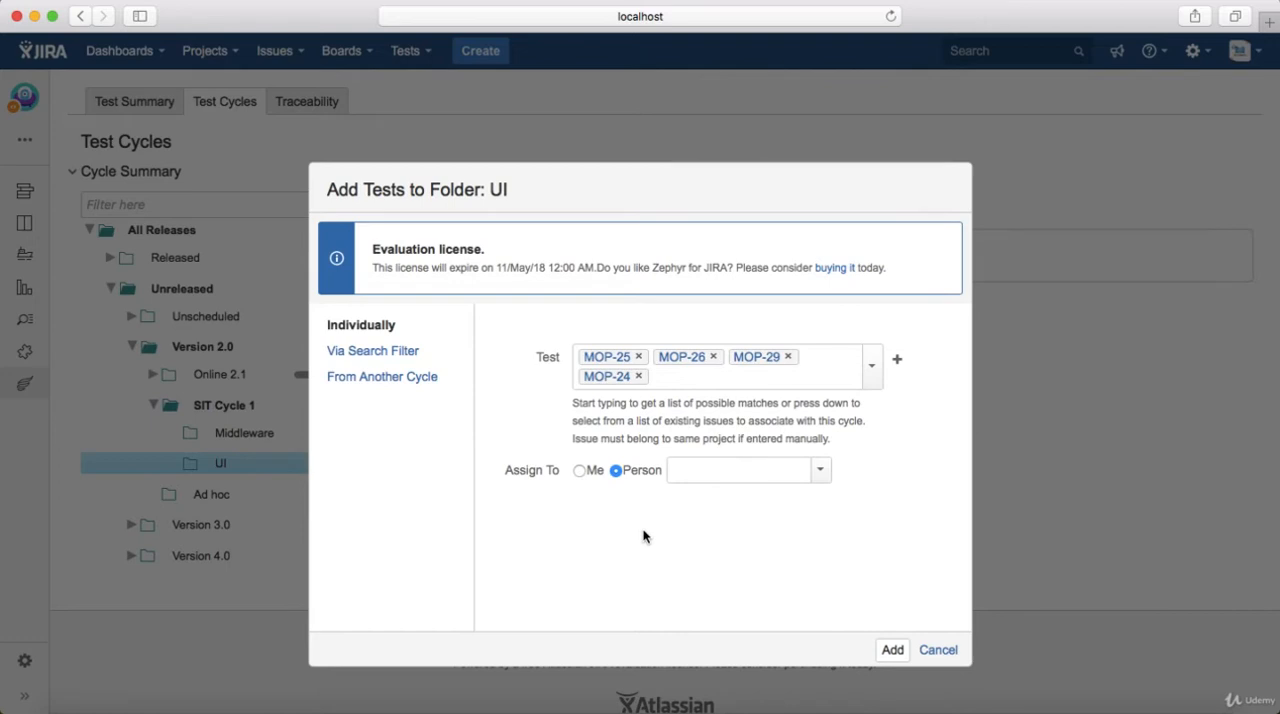
pyautogui.click(826, 483)
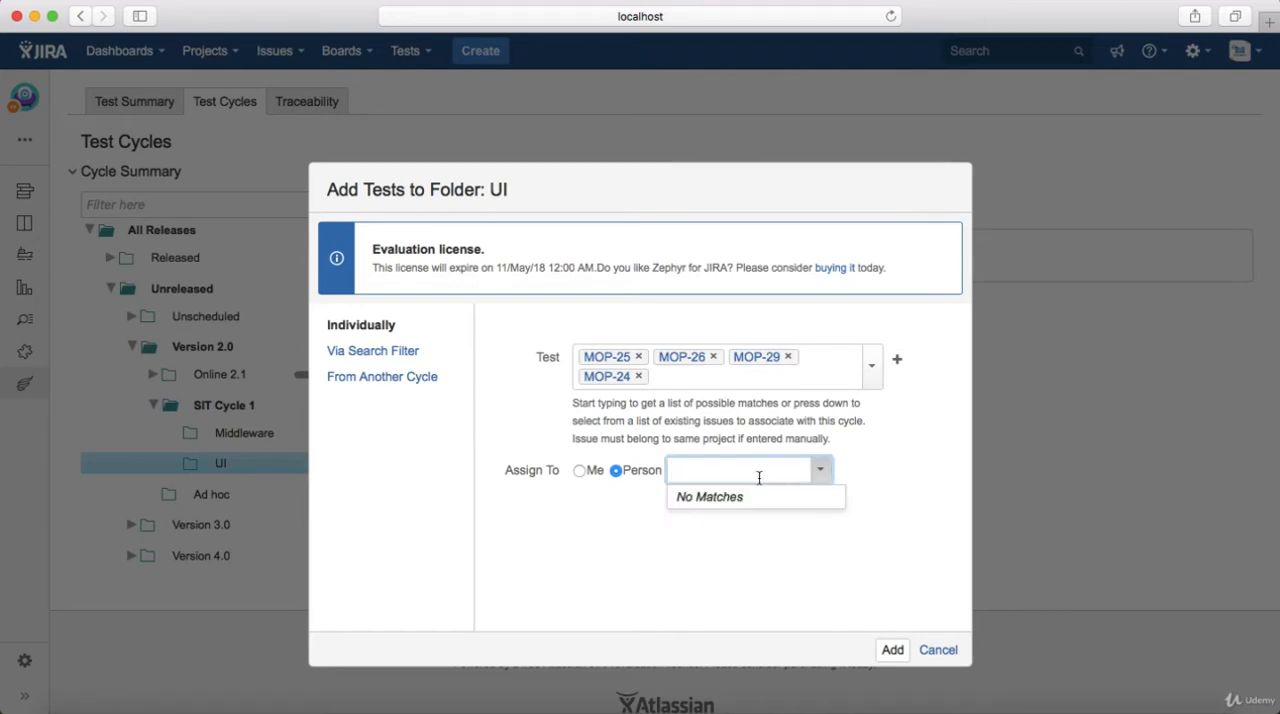
pyautogui.write('ma')
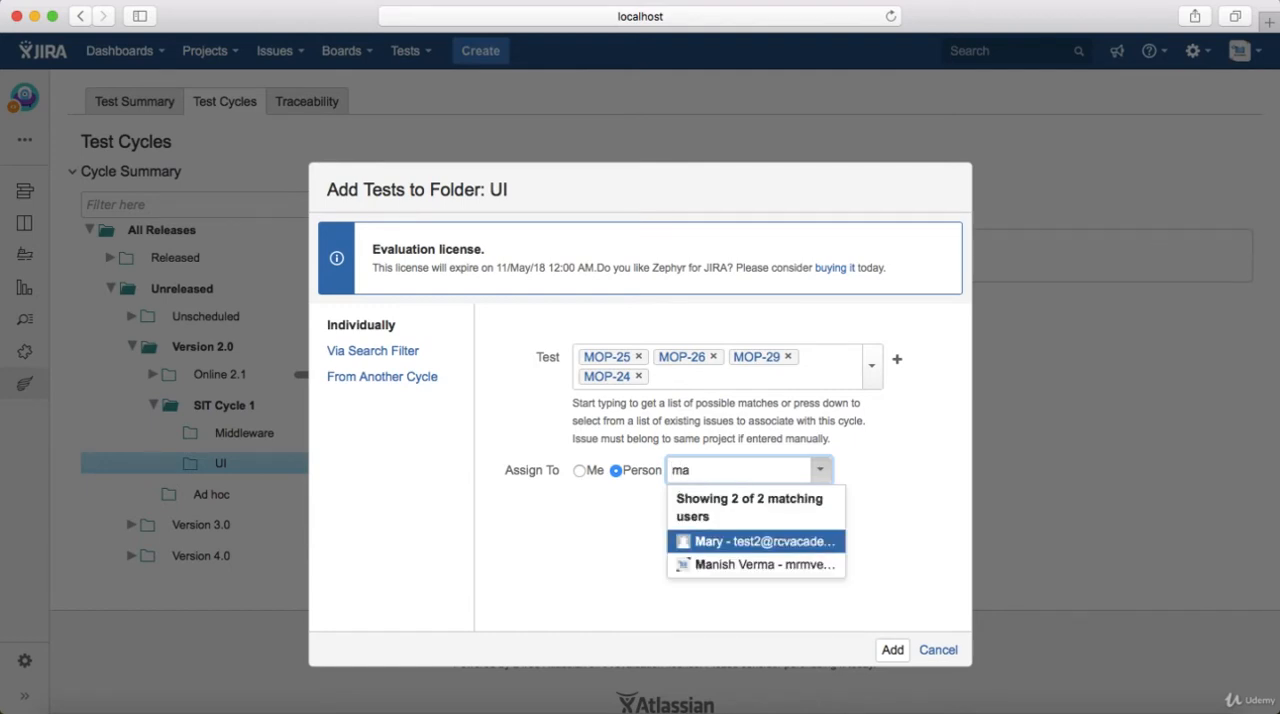
pyautogui.click(795, 542)
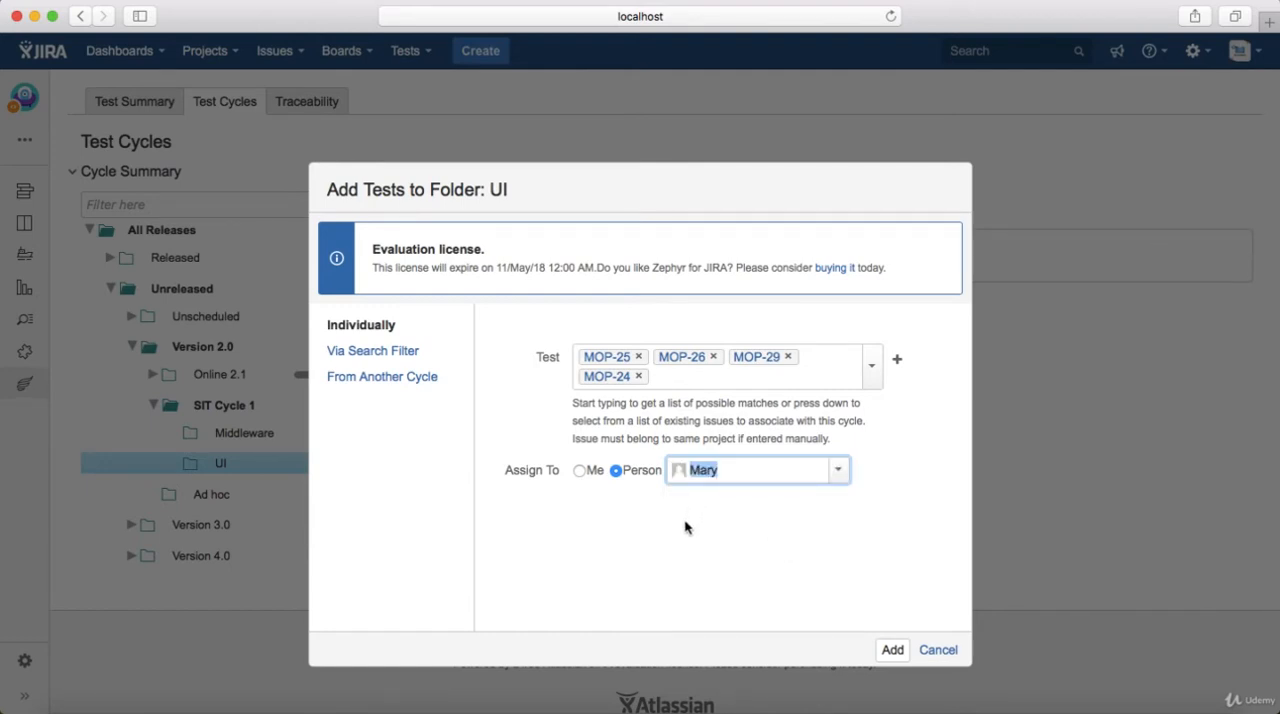
pyautogui.click(893, 651)
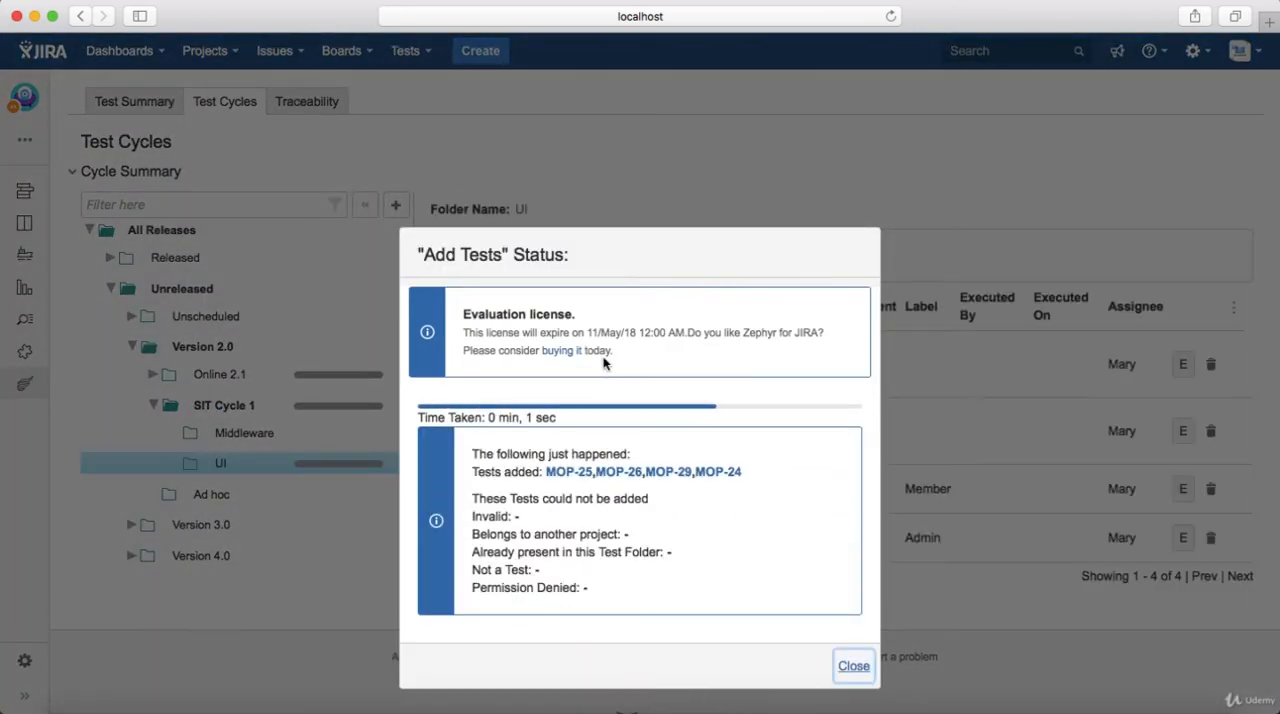
pyautogui.click(852, 668)
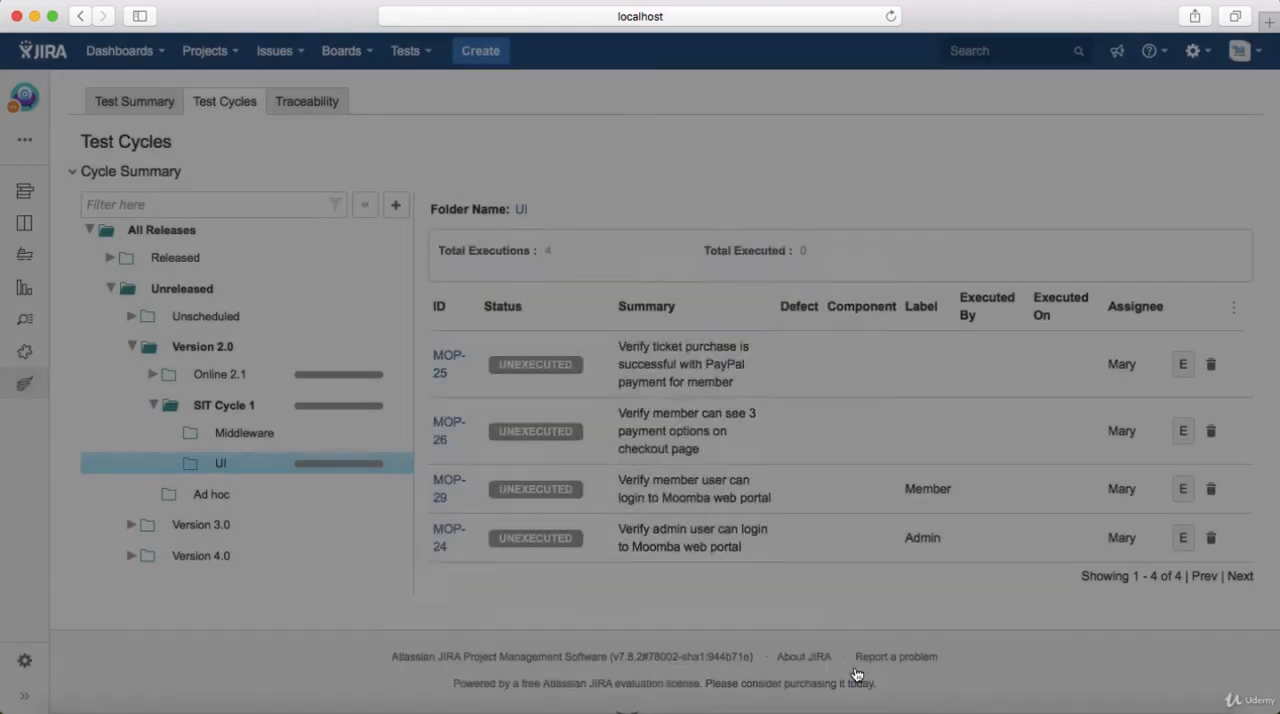